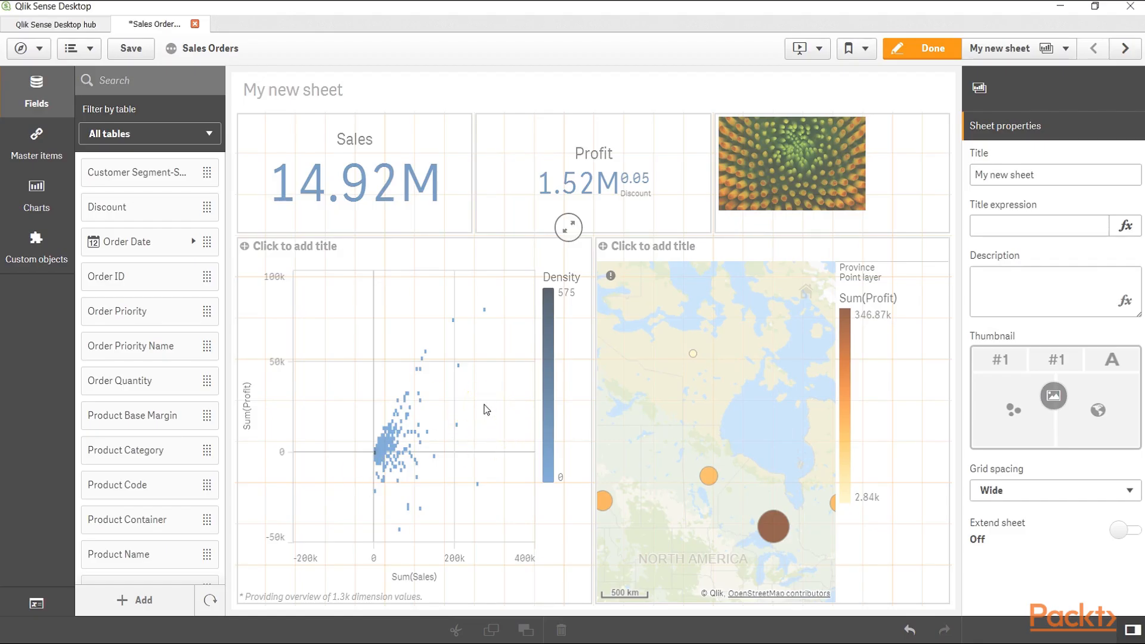
- Select the Sales KPI so its Sum(Sales) measure shows in the properties panel
left_click(407, 197)
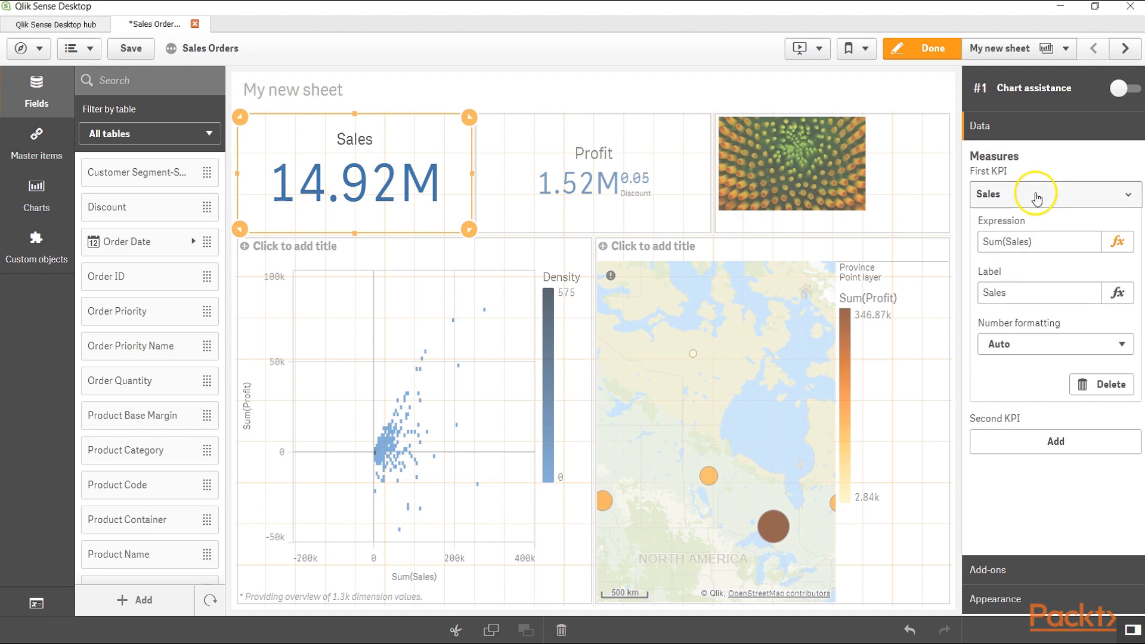
- Change the Sales expression to Sum({$<[Order Priority Name] = {'High'}>}Sales) and apply it, giving 3.27M
left_click(1117, 243)
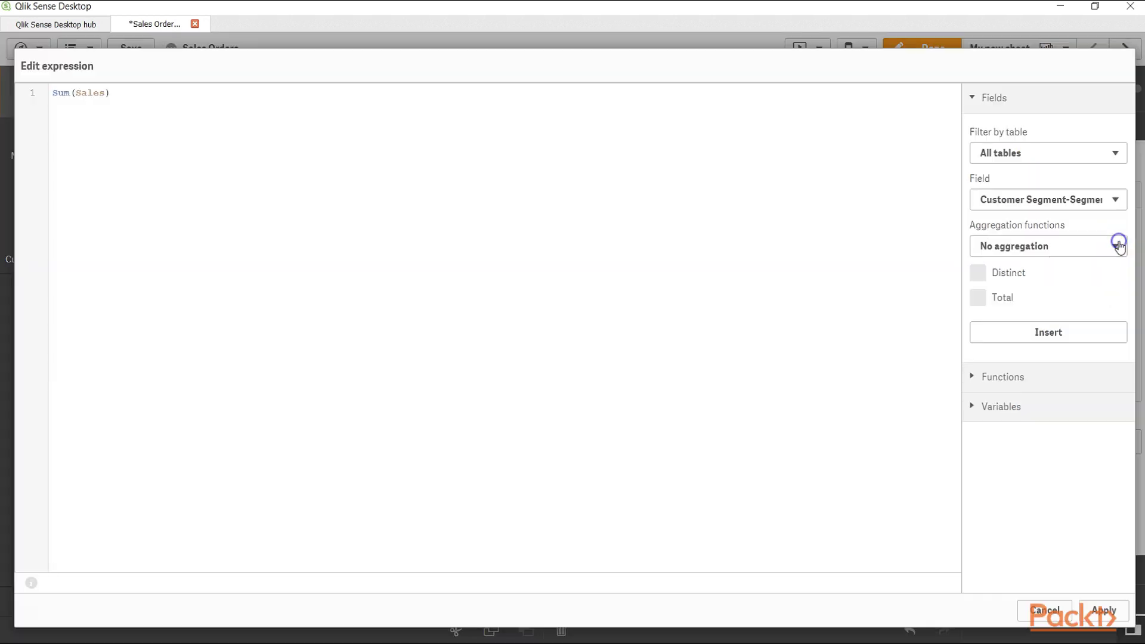
left_click(75, 93)
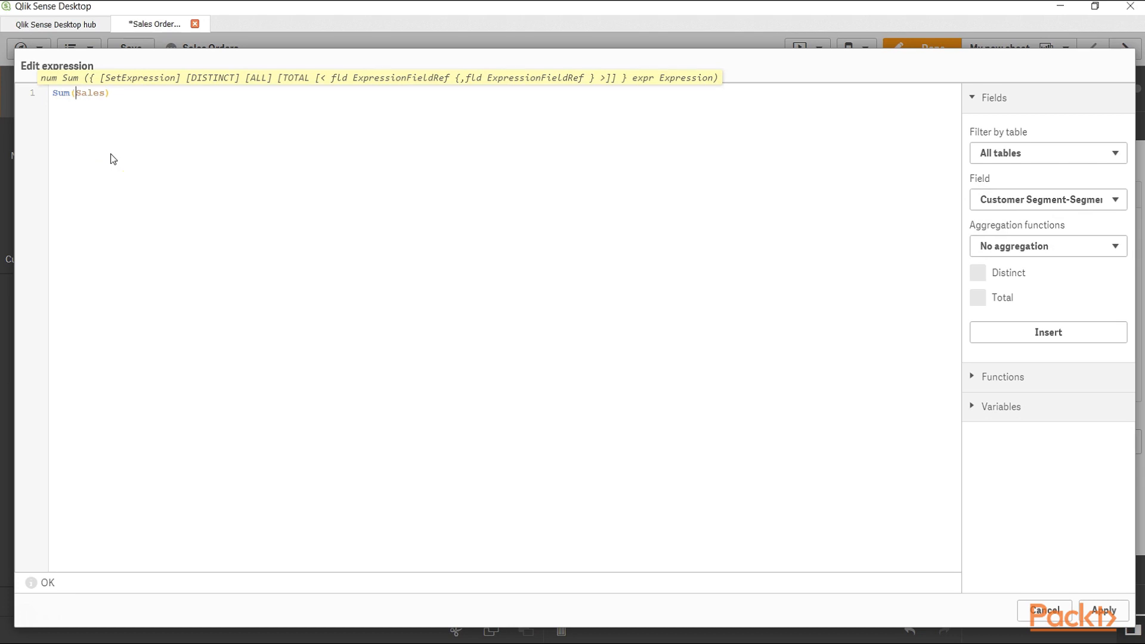
type("{}")
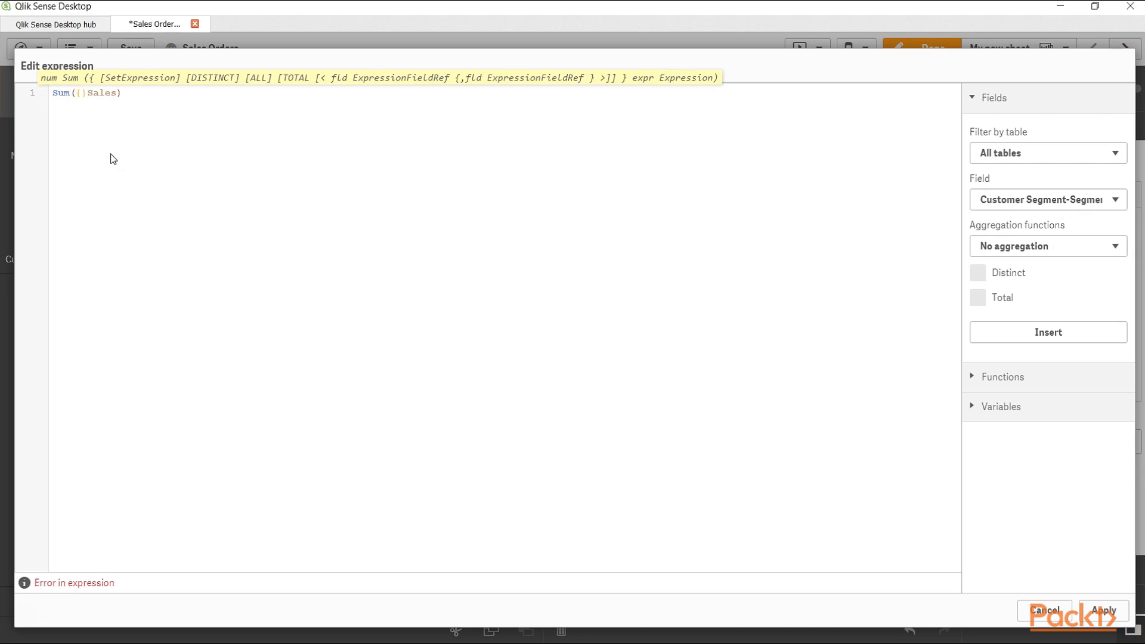
type("<>")
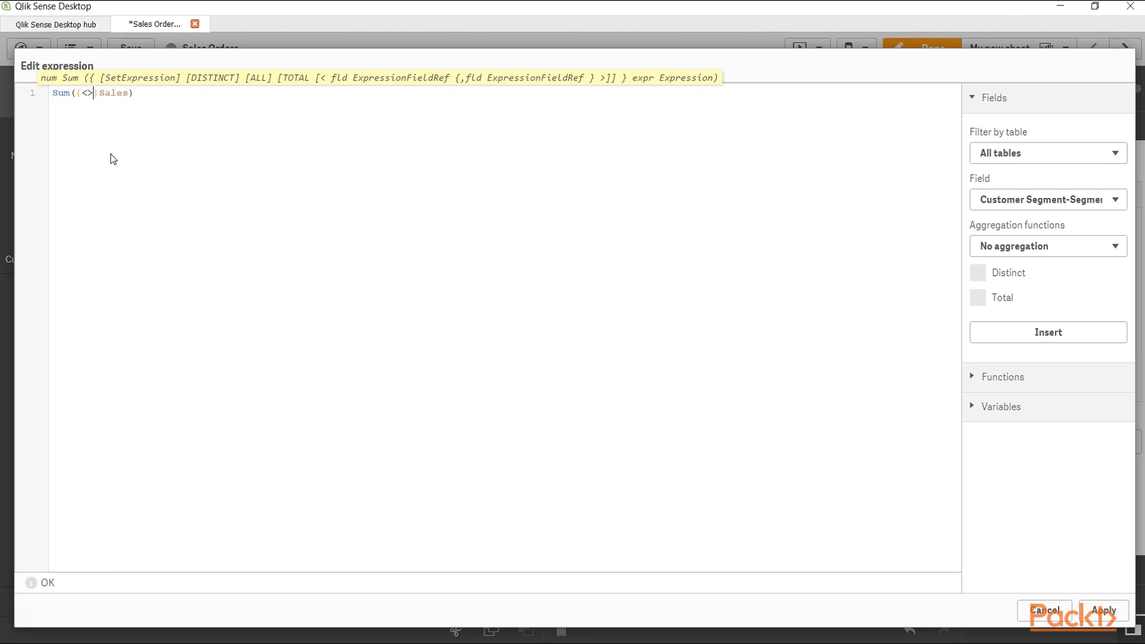
key("Left")
type("$")
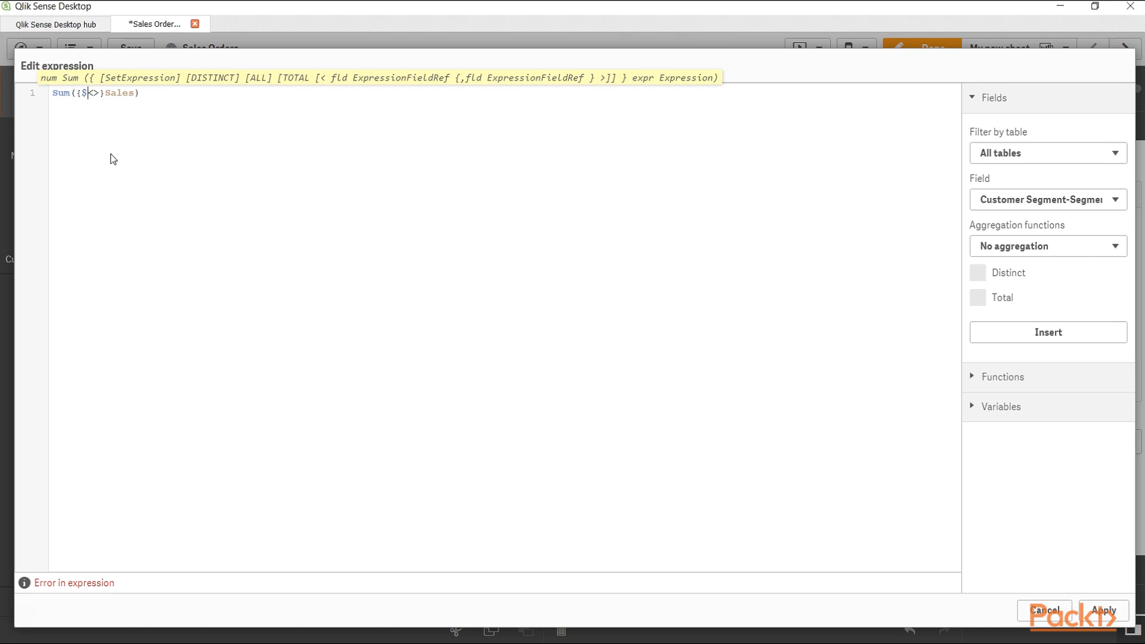
key("Right")
type("Order")
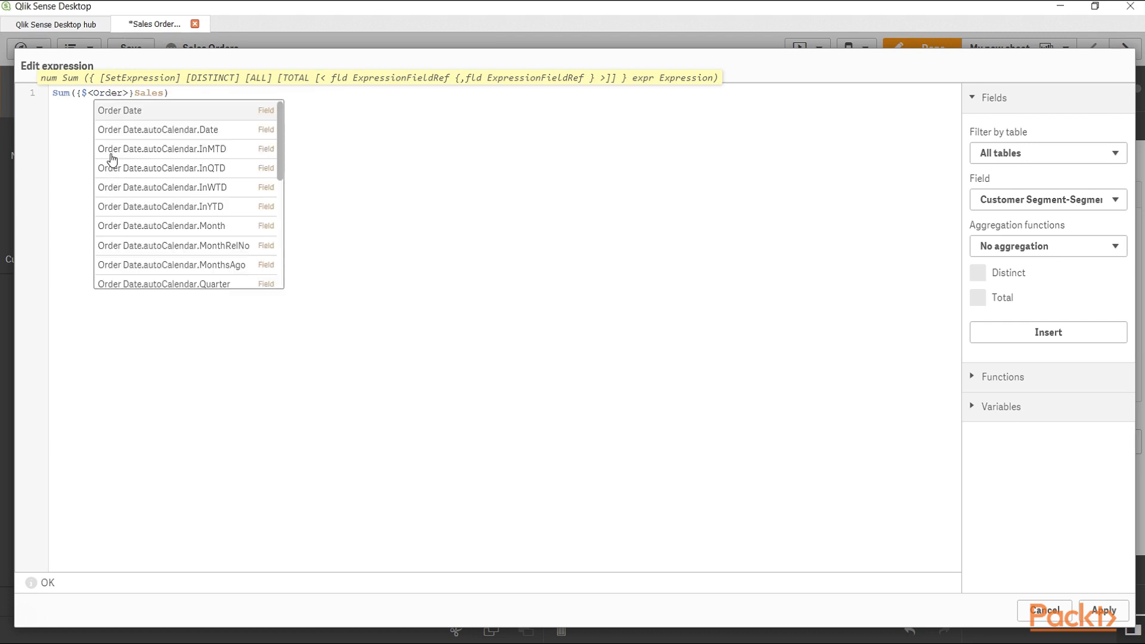
scroll(153, 195, "down", 5)
scroll(153, 195, "down", 4)
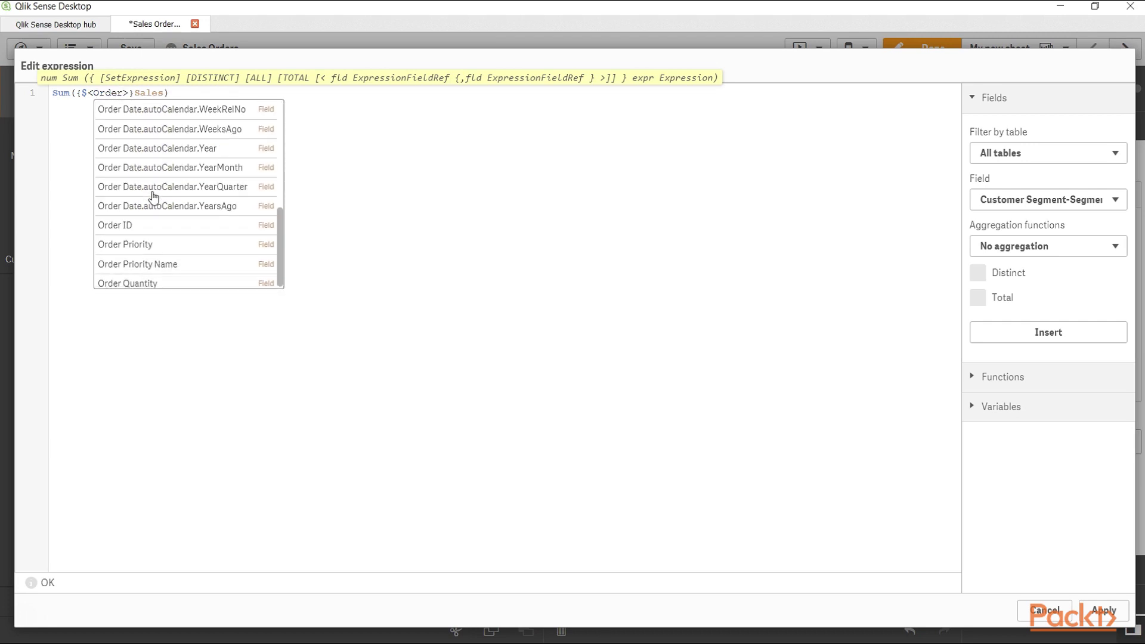
left_click(165, 260)
type("= ")
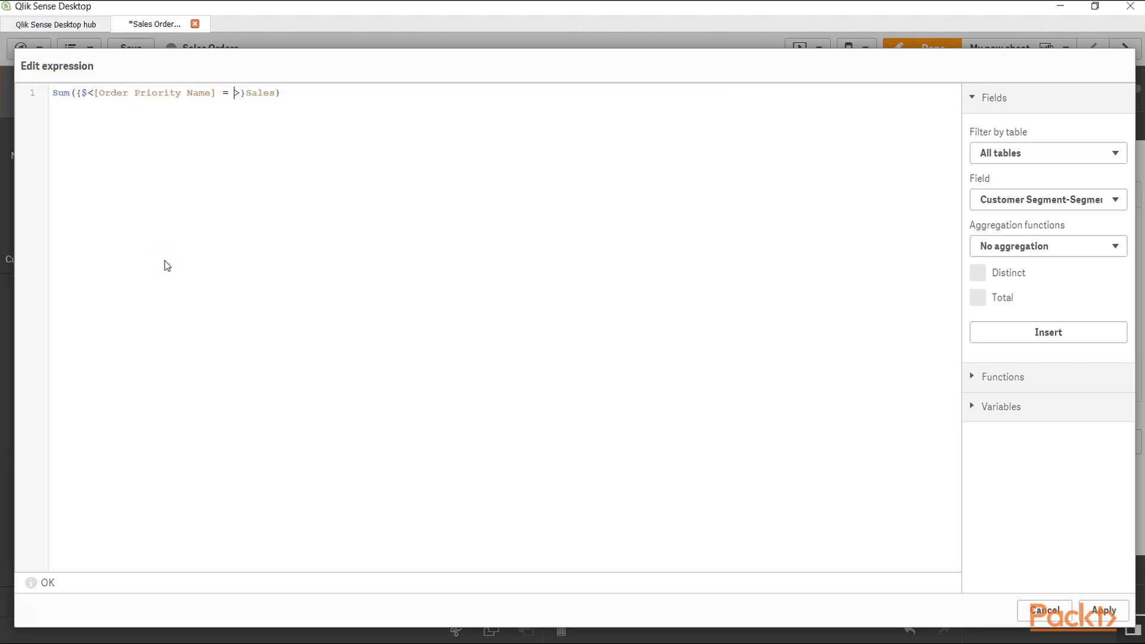
type("{}")
key("Left")
type("'Hig")
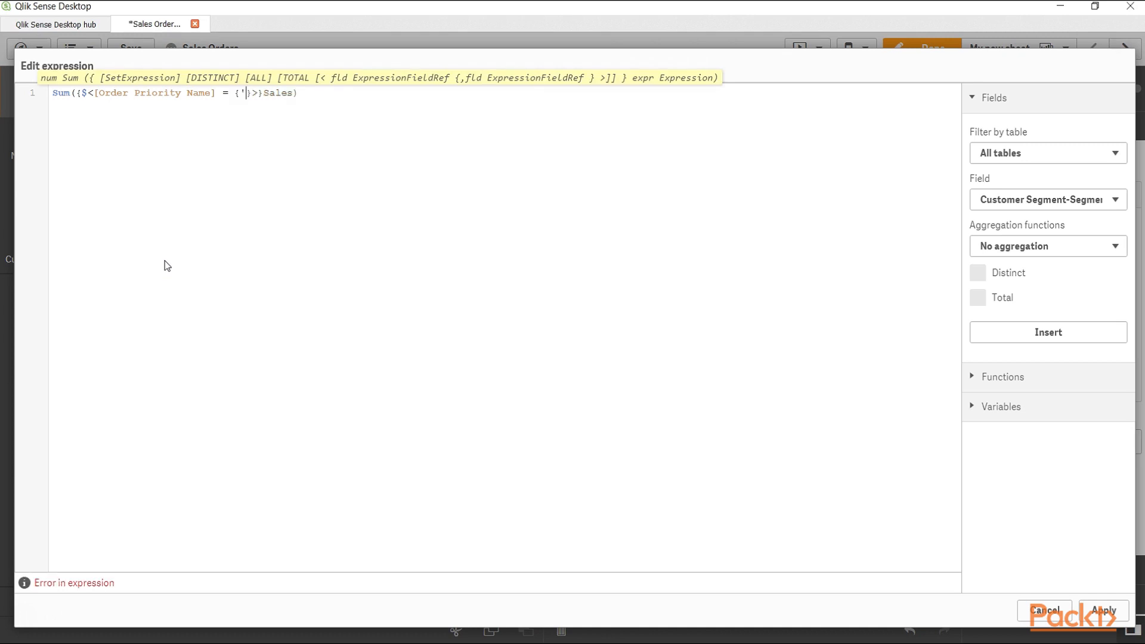
type("h'")
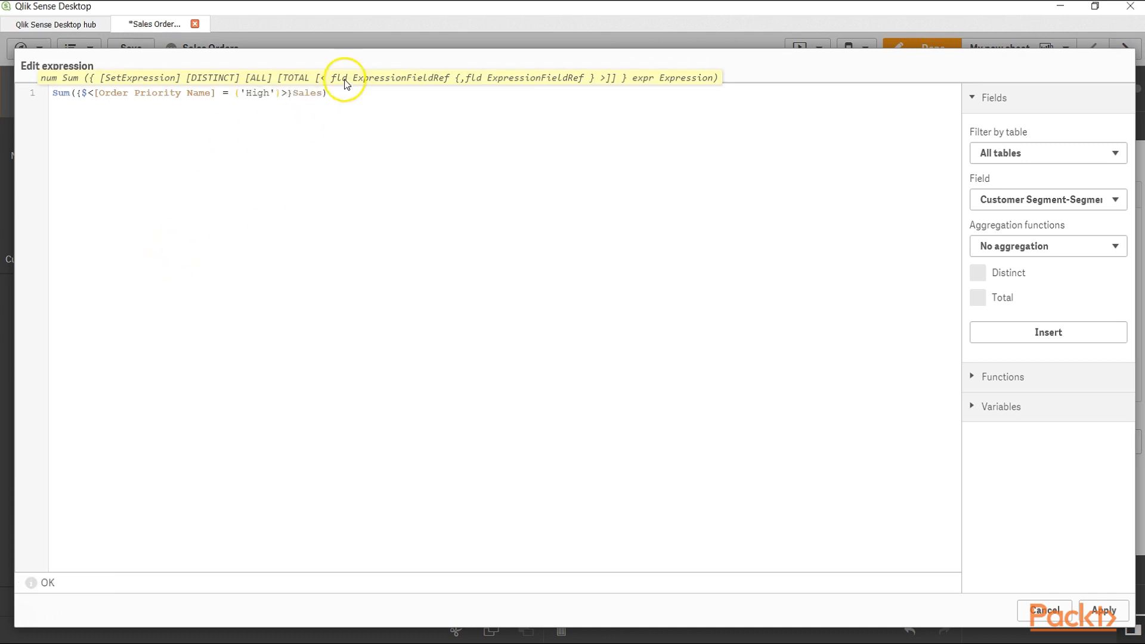
left_click(341, 94)
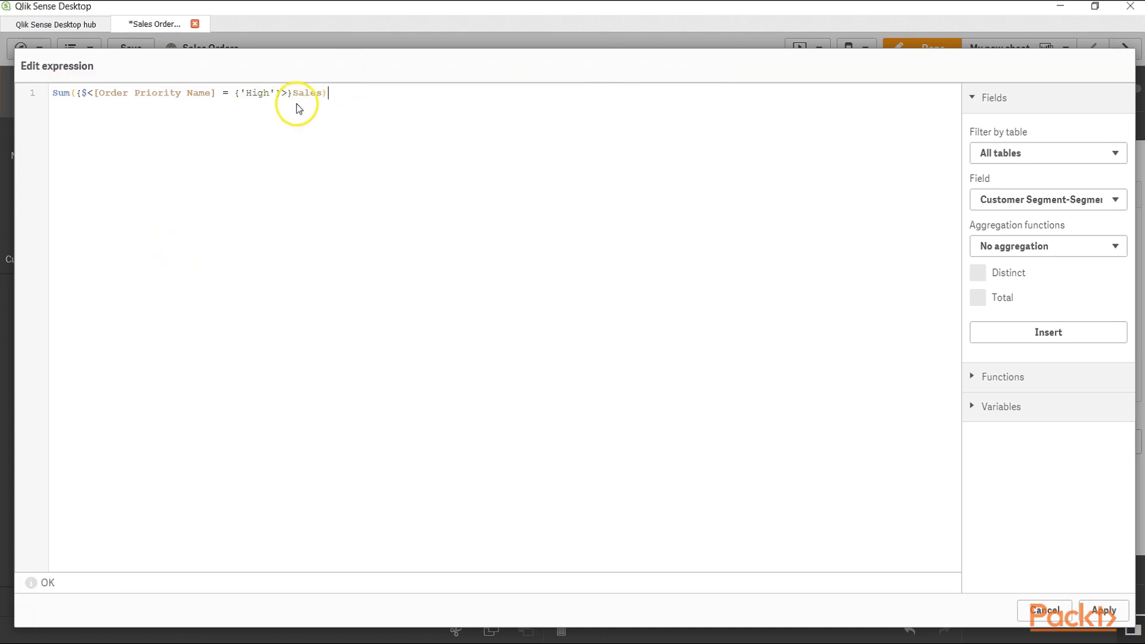
left_click(218, 93)
left_click(1104, 610)
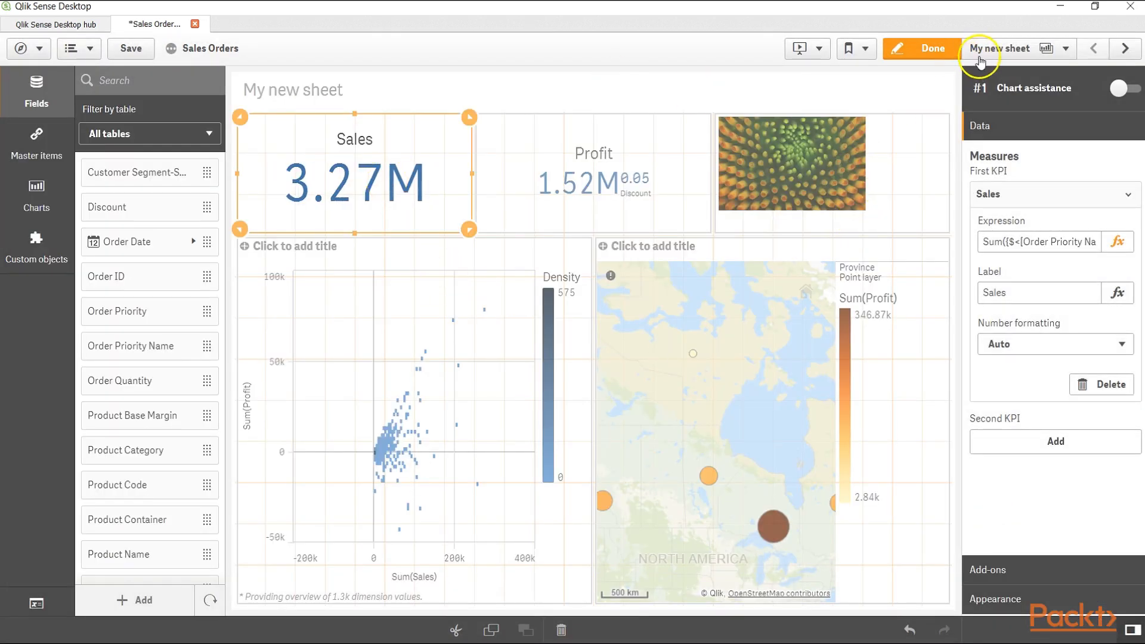
- Leave editing, select a single product in the scatter plot, then clear the Product Name selection
left_click(932, 52)
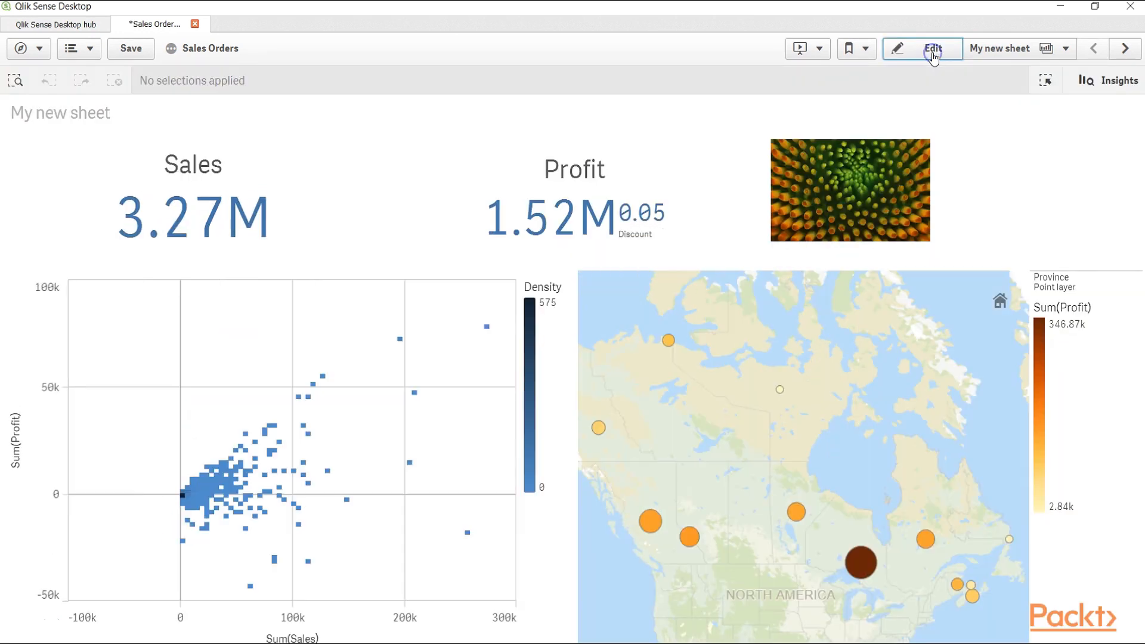
mouse_move(268, 430)
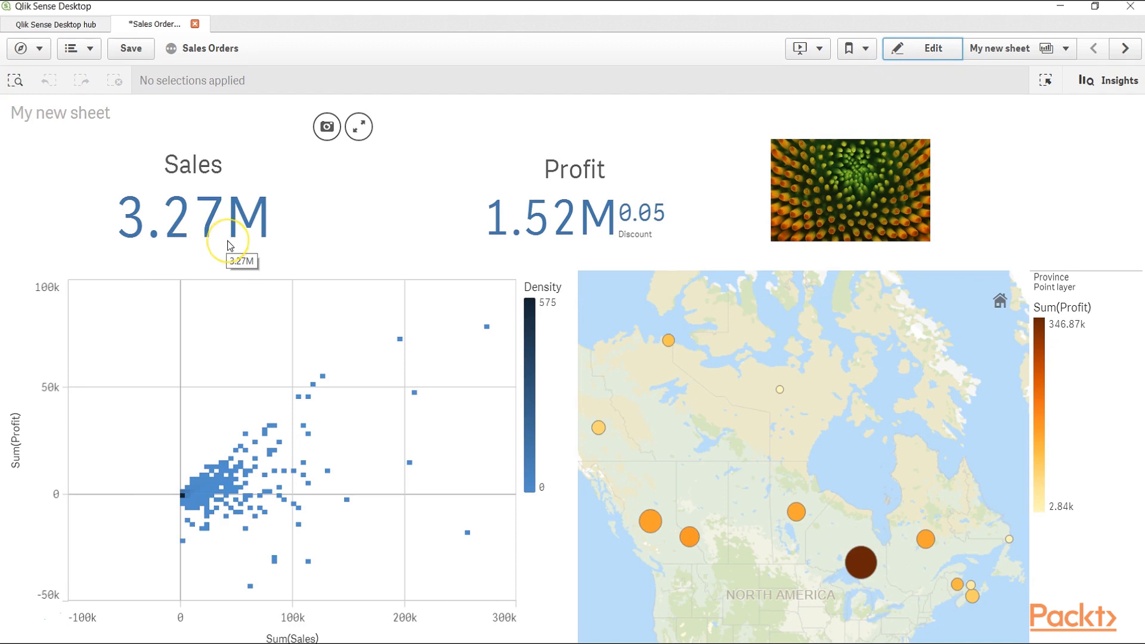
mouse_move(220, 480)
scroll(194, 440, "up", 3)
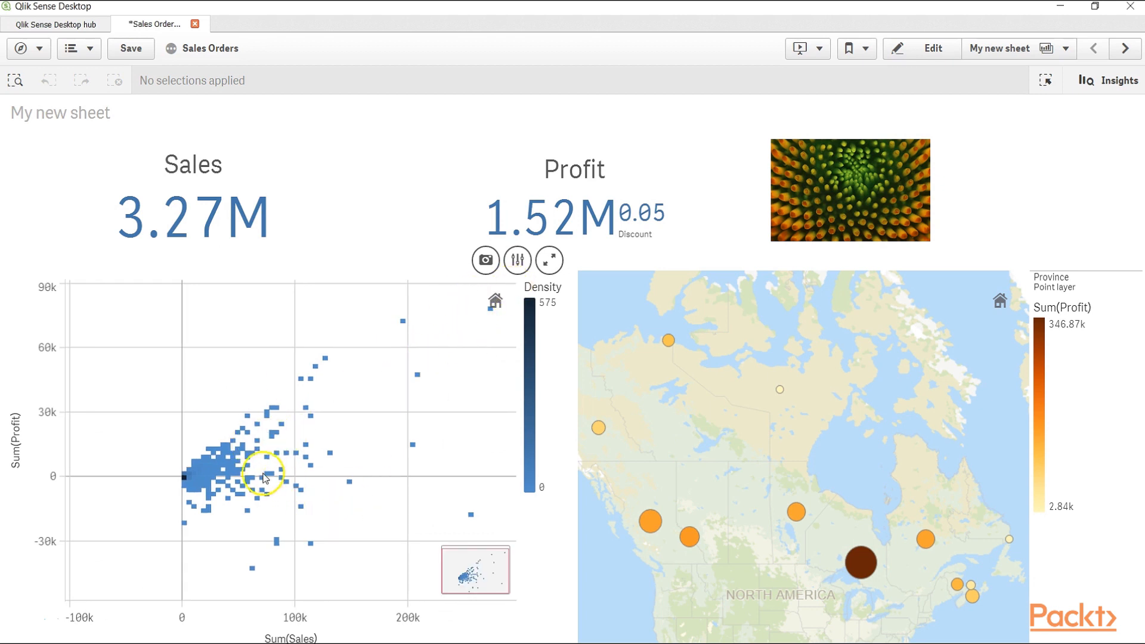
left_click_drag(501, 594, 474, 572)
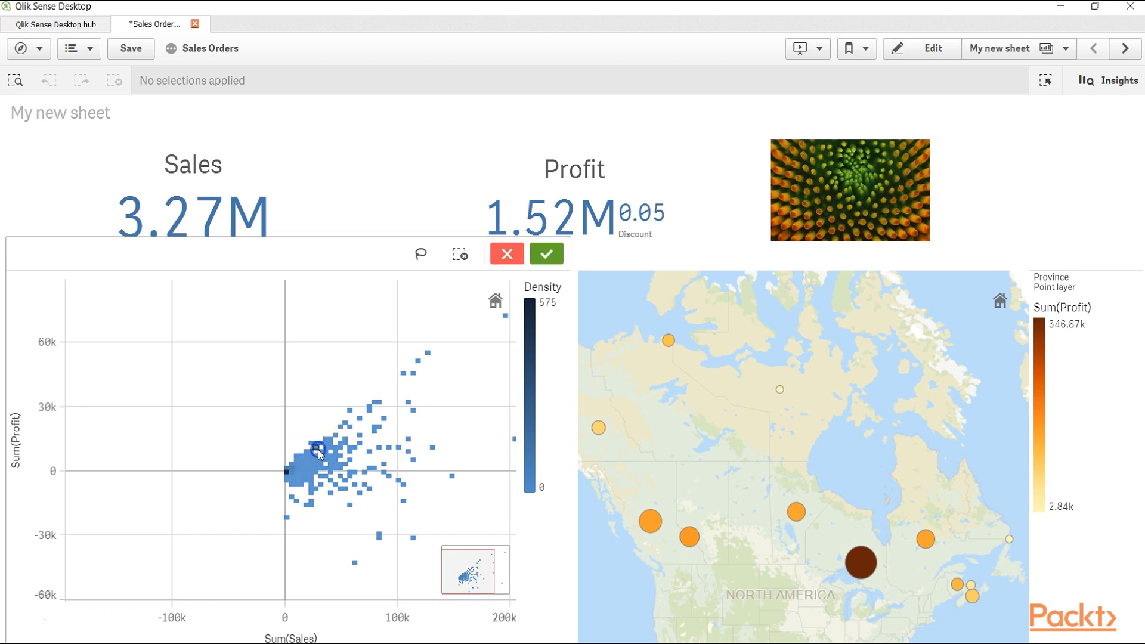
left_click(316, 438)
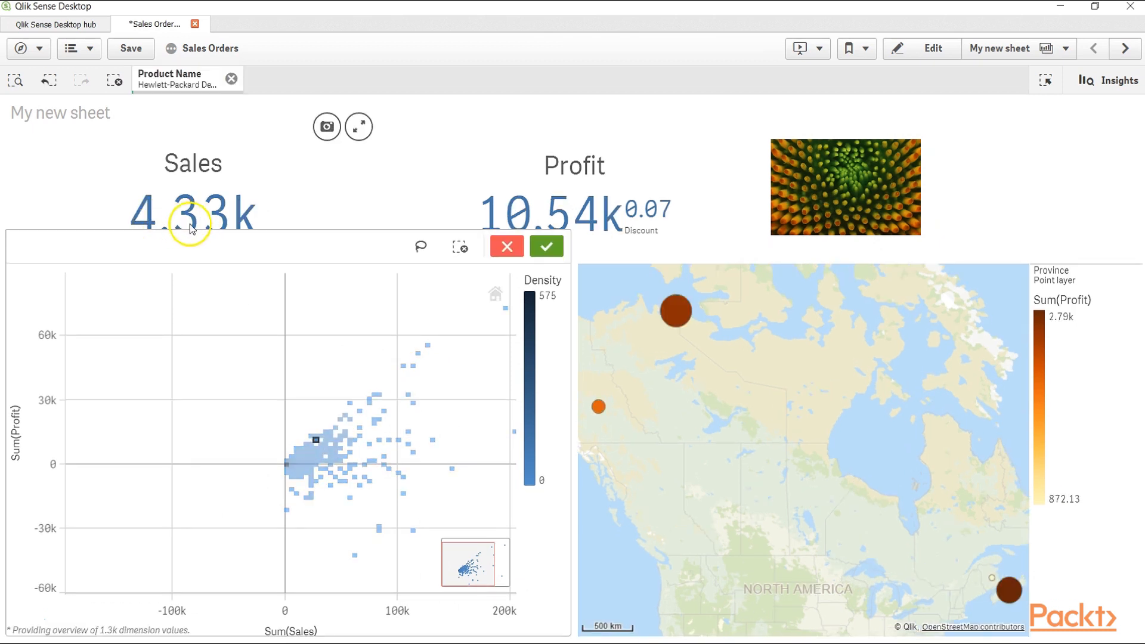
left_click(546, 246)
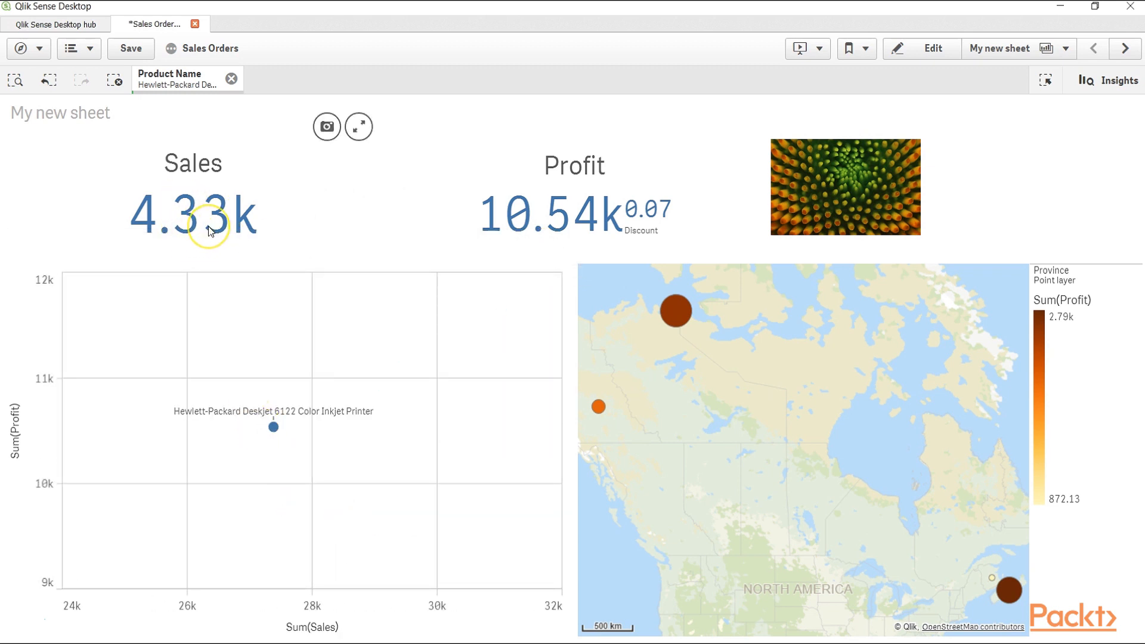
left_click(231, 80)
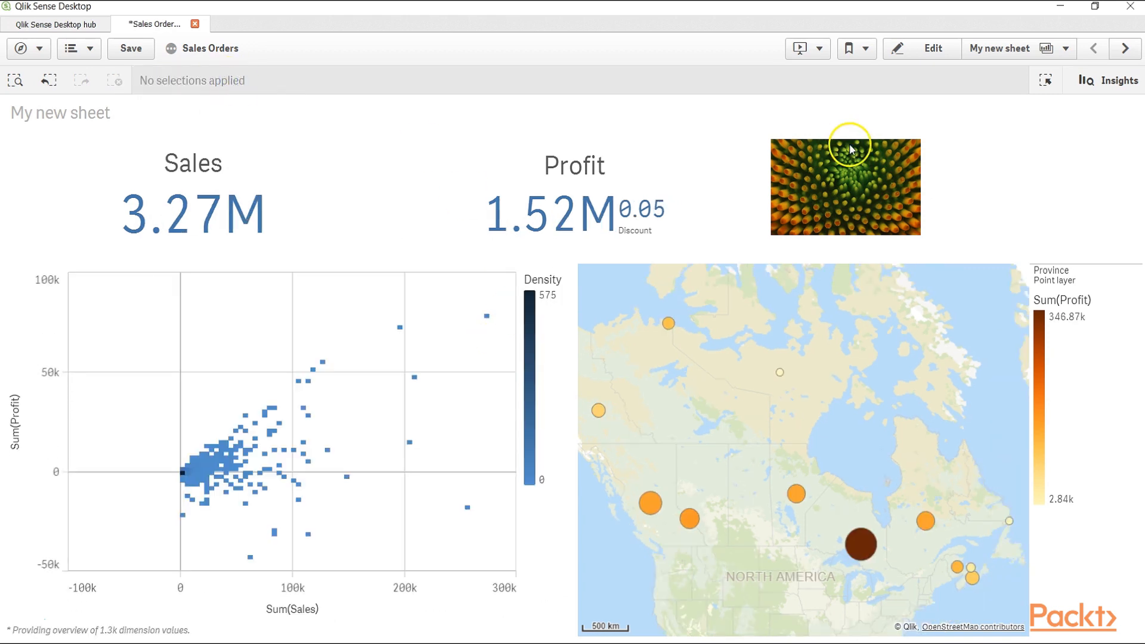
- Enter edit mode and bring up the Profit KPI's expression in the editor
left_click(933, 48)
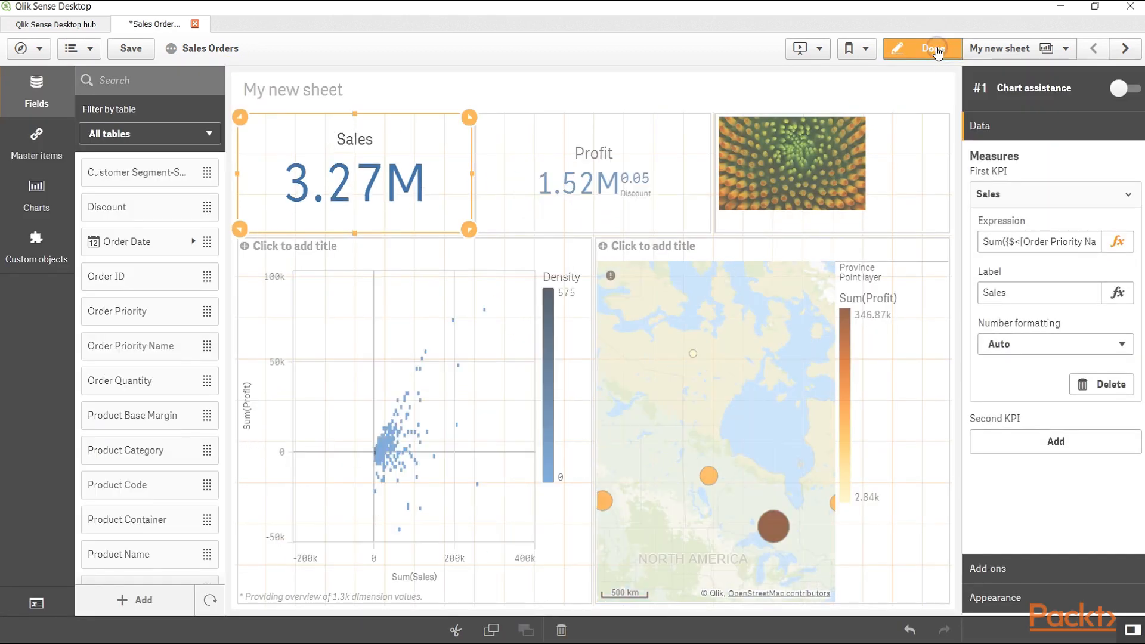
left_click(567, 164)
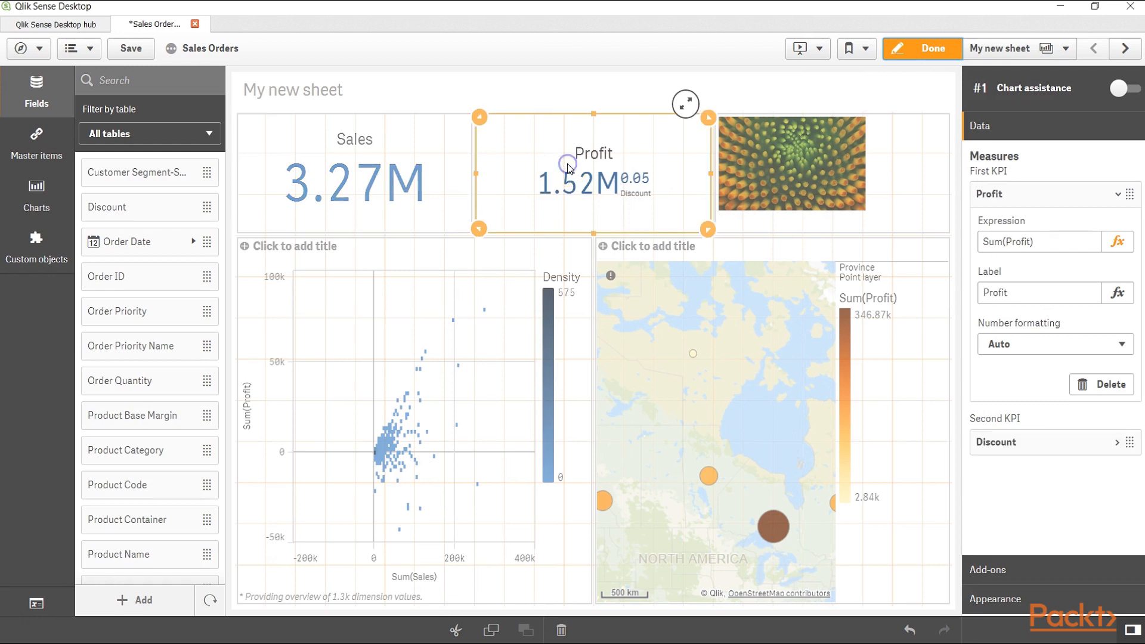
left_click(1032, 242)
left_click(1034, 243)
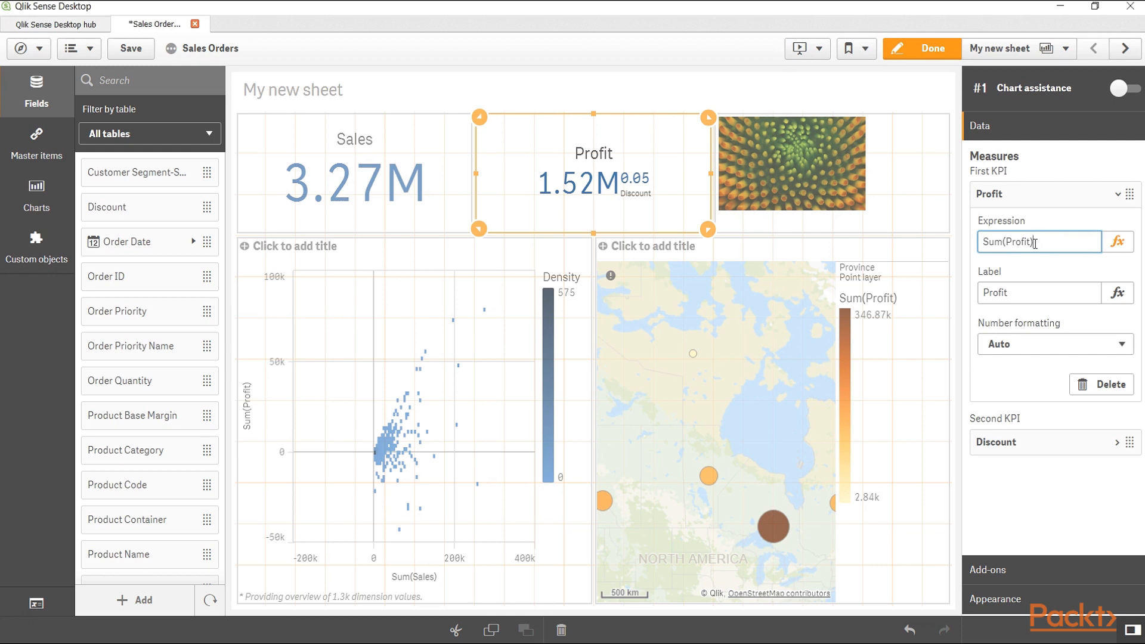
left_click(1116, 242)
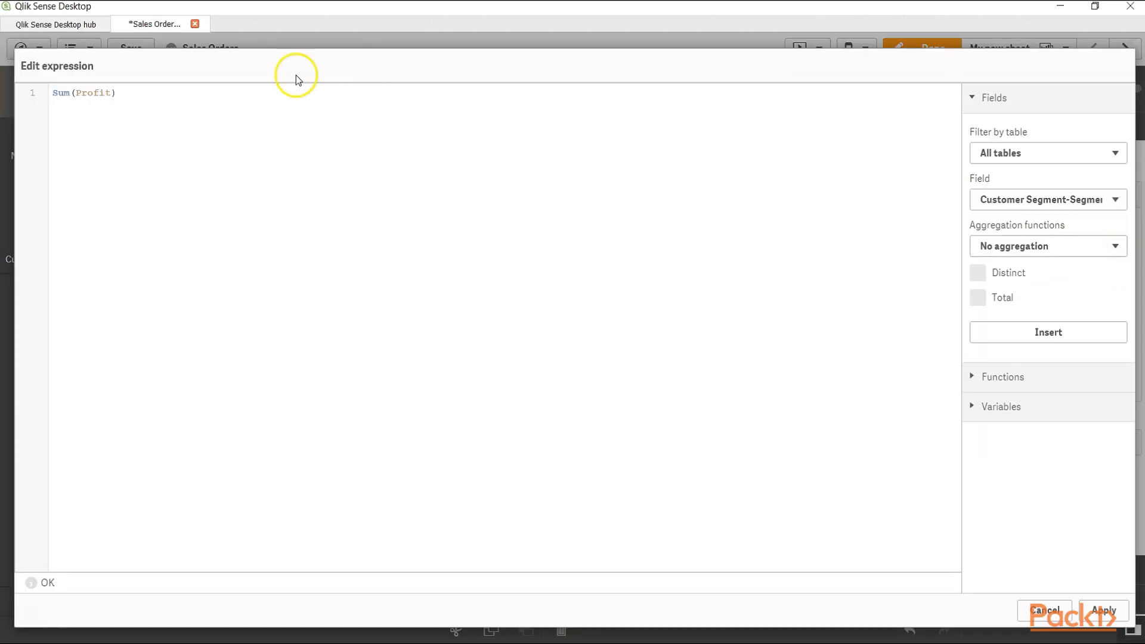
- Change the Profit expression to Sum({1<[Order Priority Name] = {'High'}>}Profit) and apply it, giving 407.1k
left_click(57, 92)
left_click(77, 93)
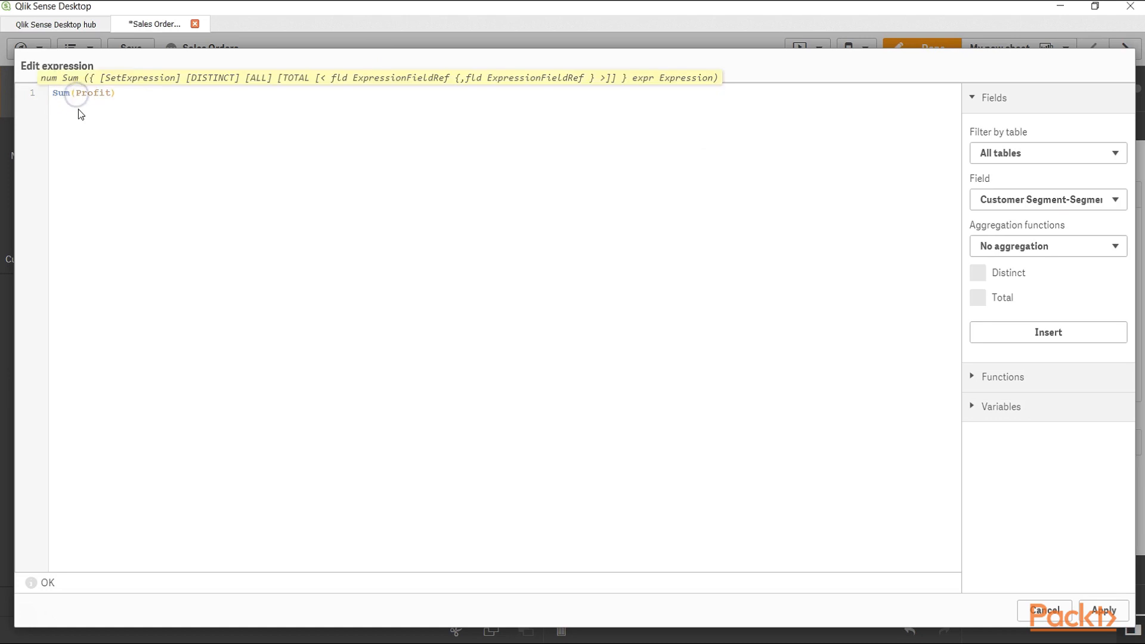
type("{}")
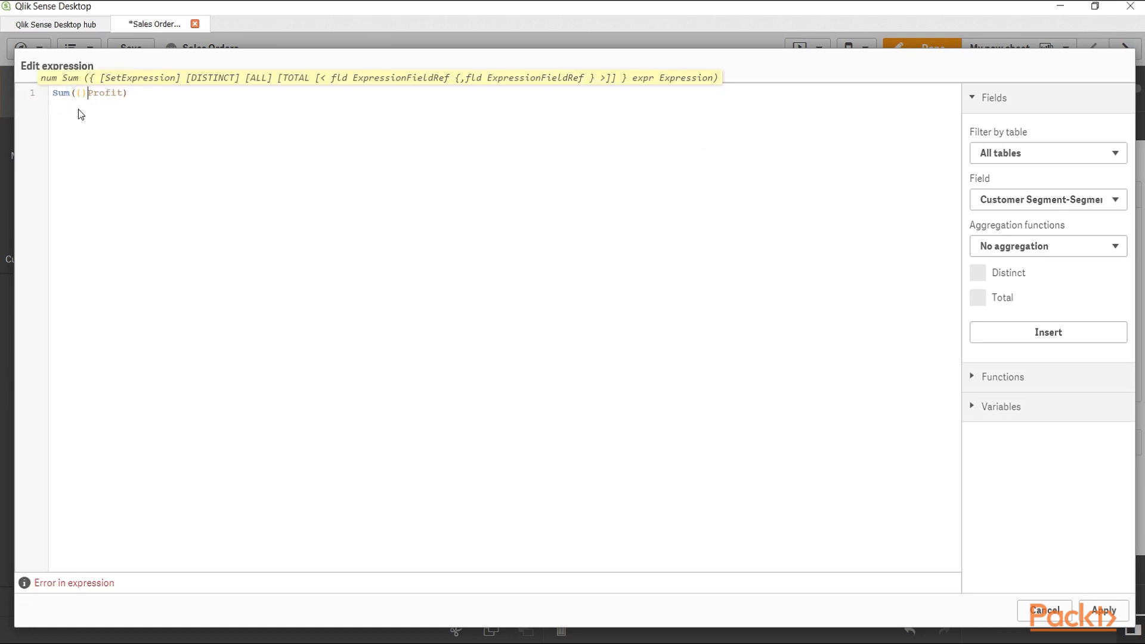
type("<>")
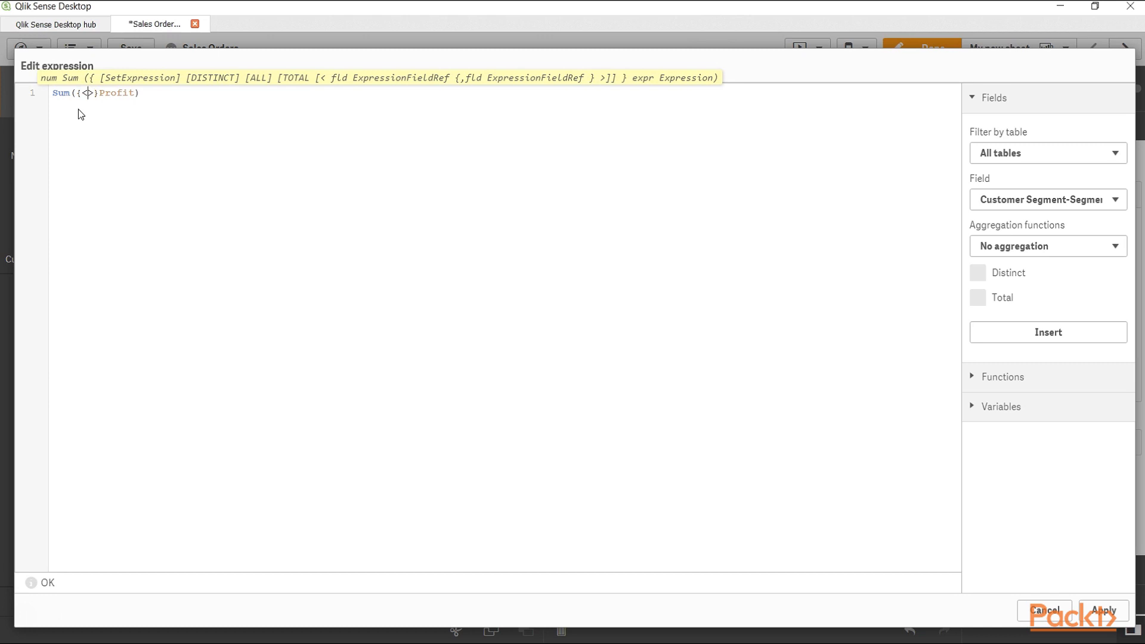
type("1")
left_click(90, 93)
key("BackSpace")
type("1")
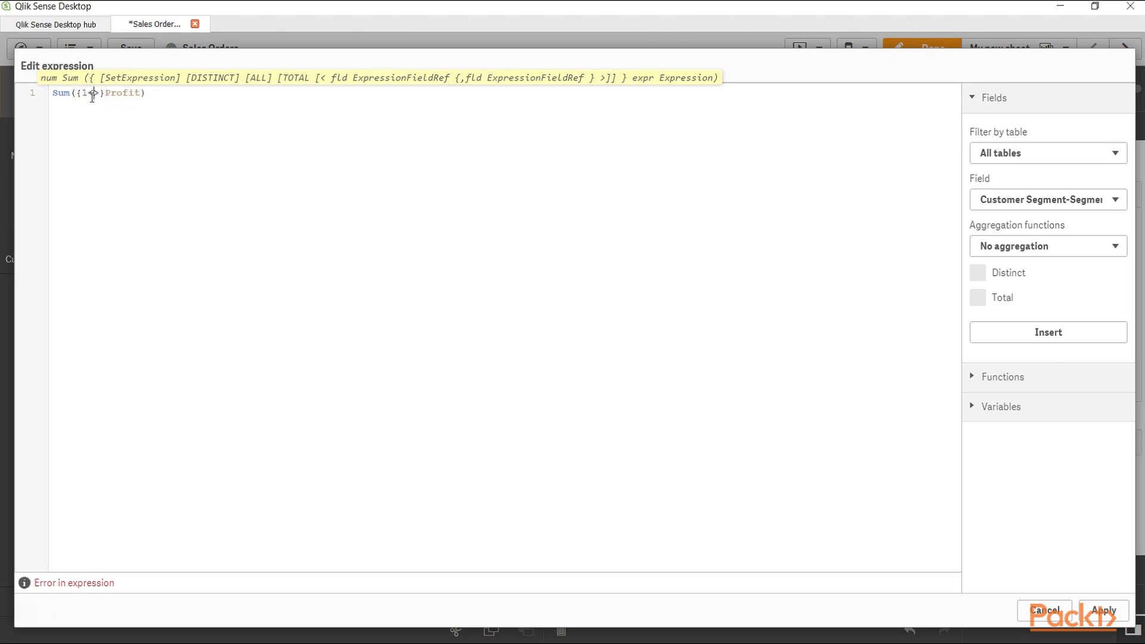
left_click(154, 194)
type("order")
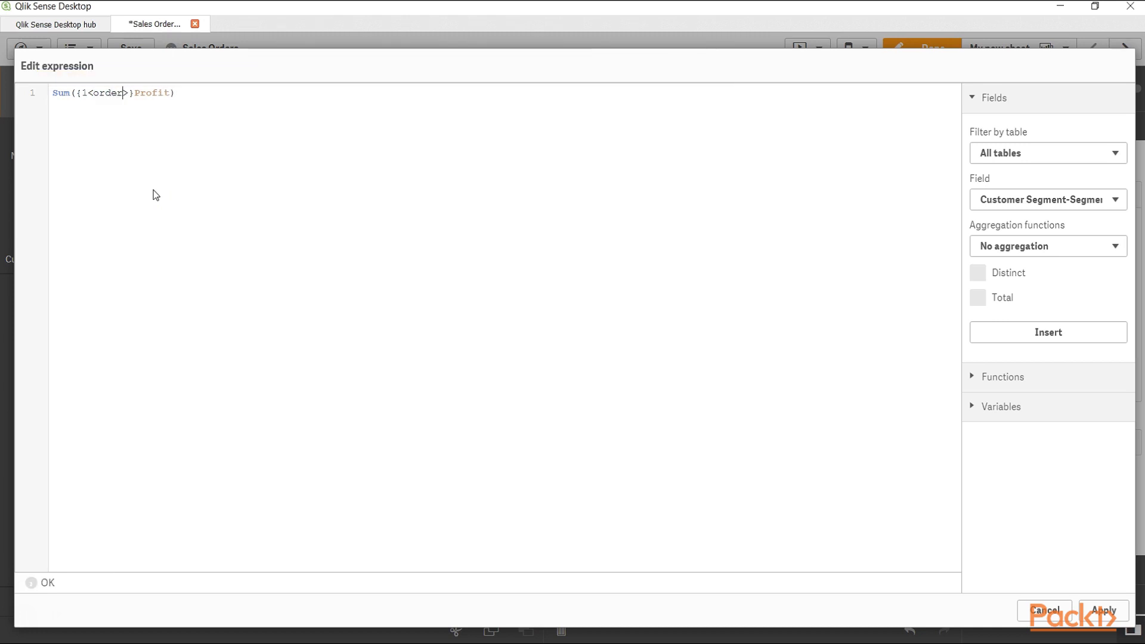
scroll(155, 193, "down", 5)
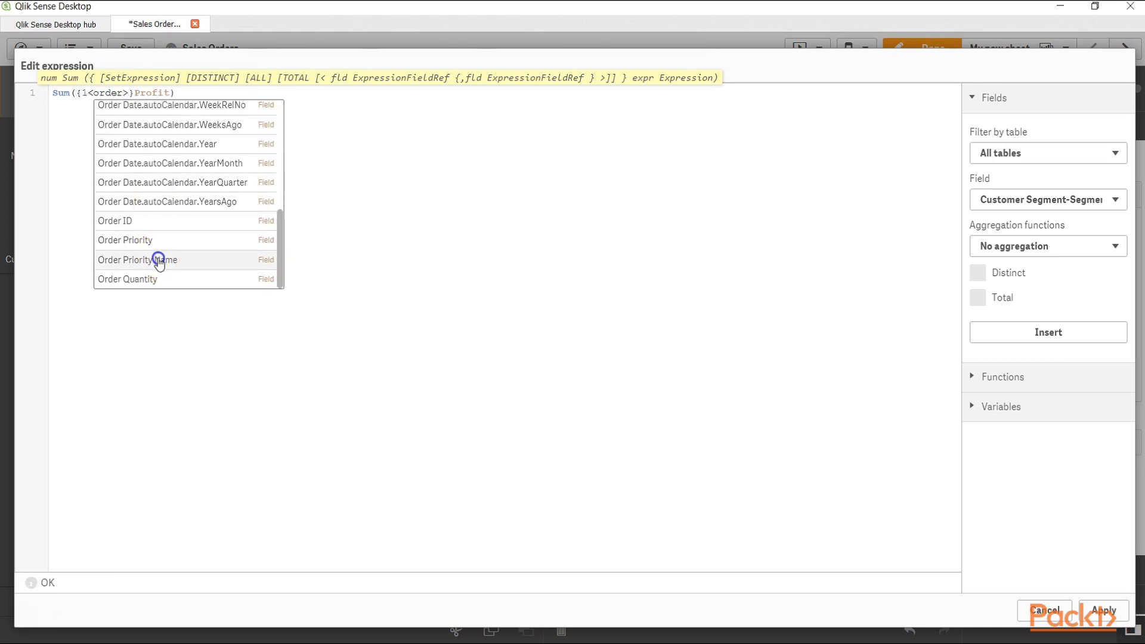
left_click(143, 260)
type("= ")
type("{'")
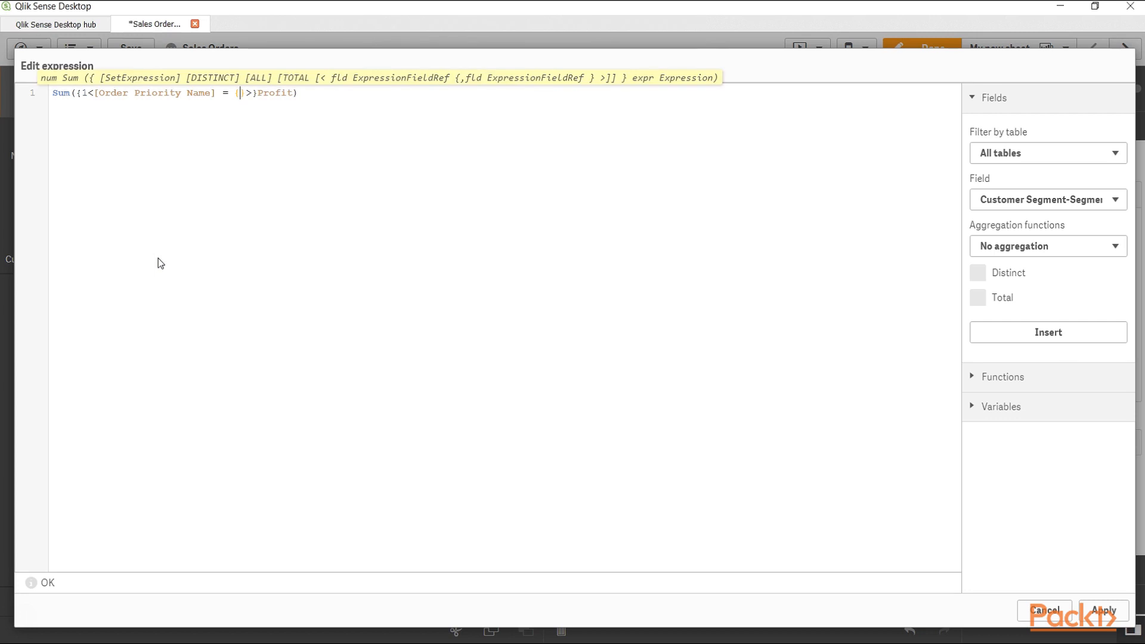
type("High'")
type("}")
left_click(1105, 612)
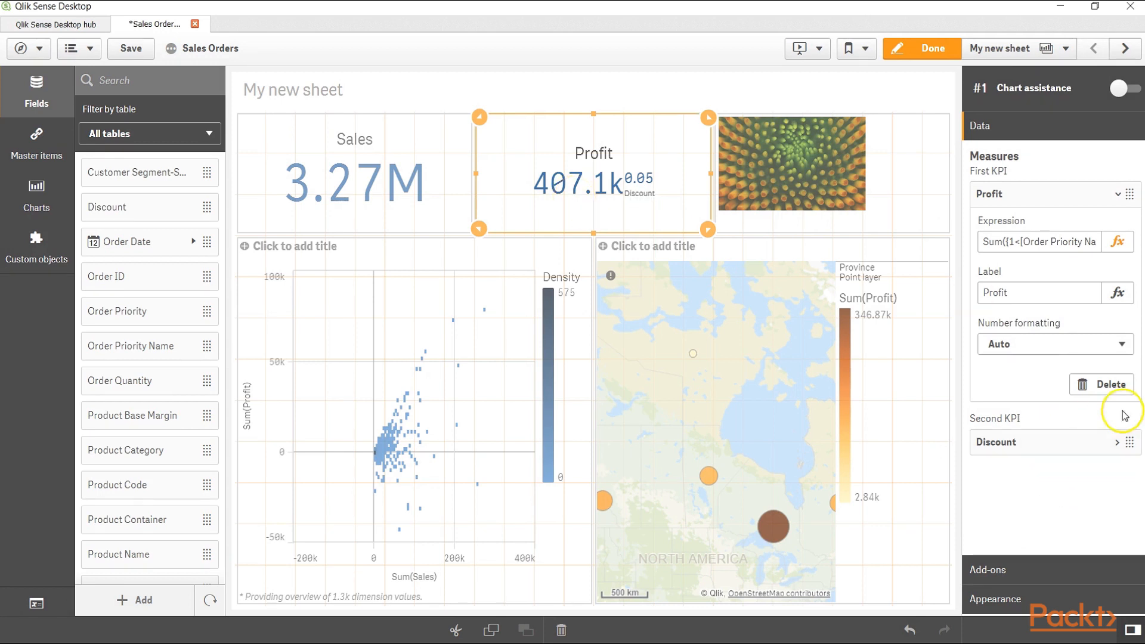
- Return to analysis view and select the Hewlett Packard LaserJet 3310 Copier in the scatter plot
left_click(924, 53)
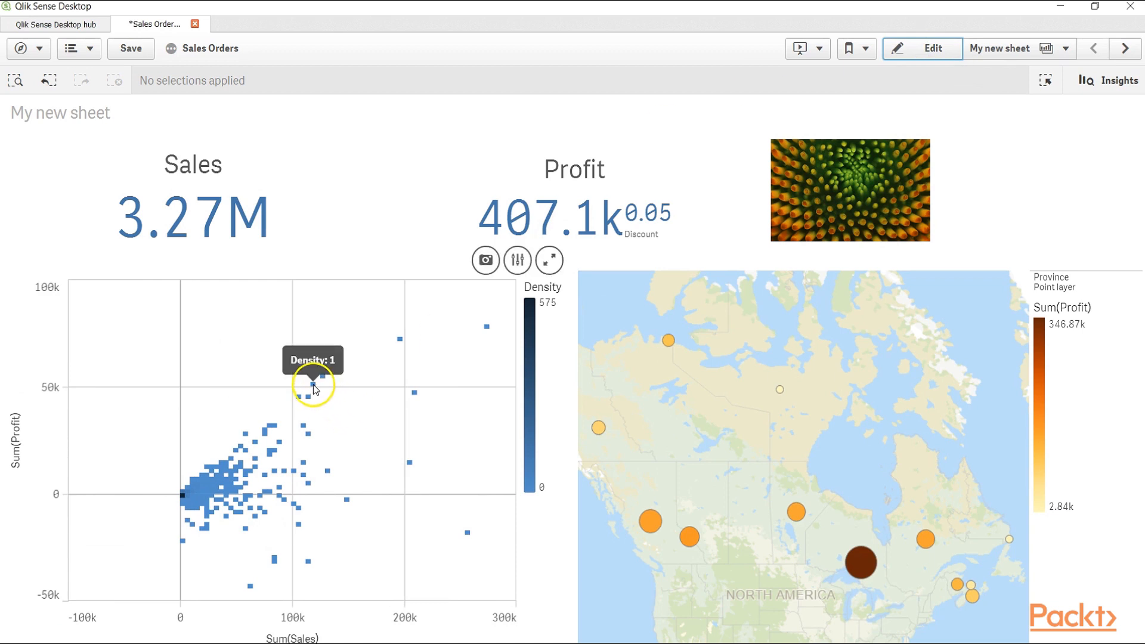
left_click(399, 343)
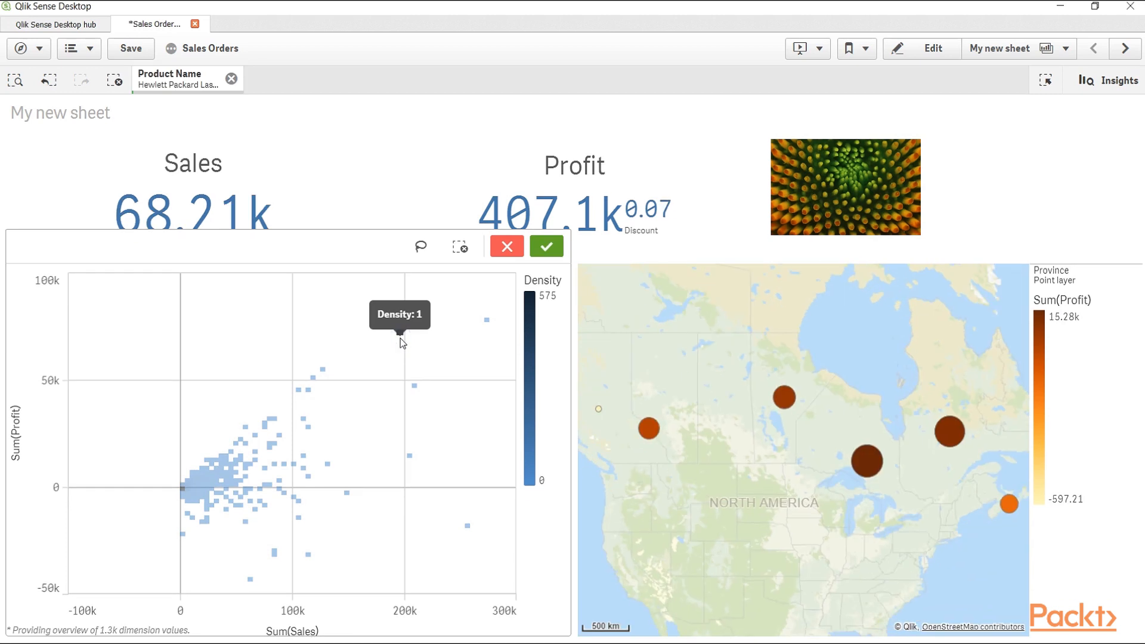
left_click(547, 246)
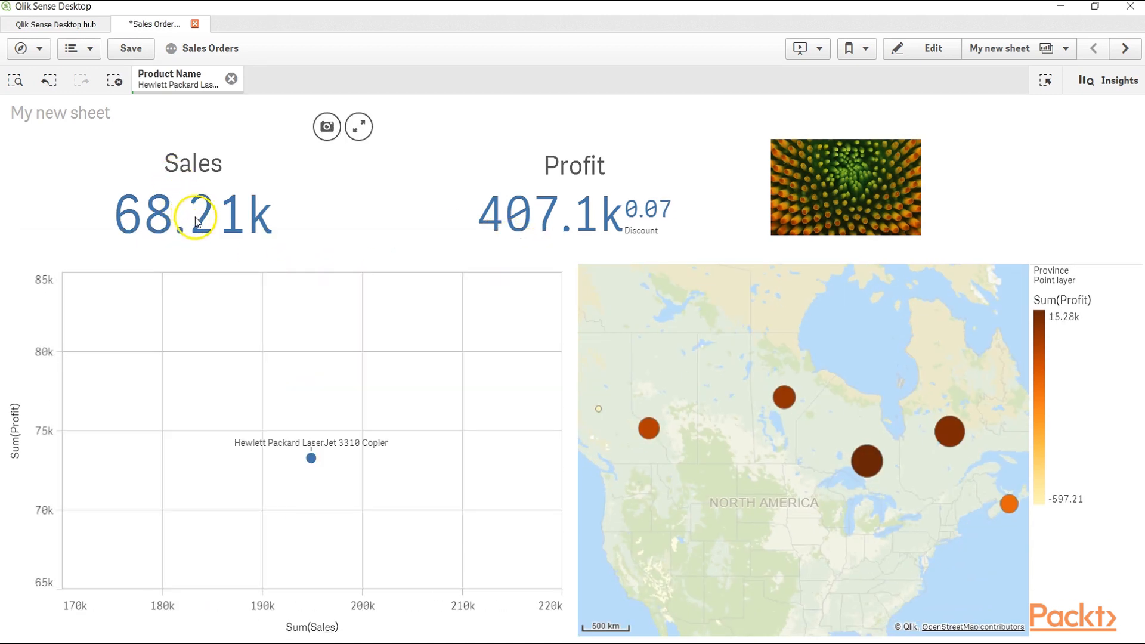